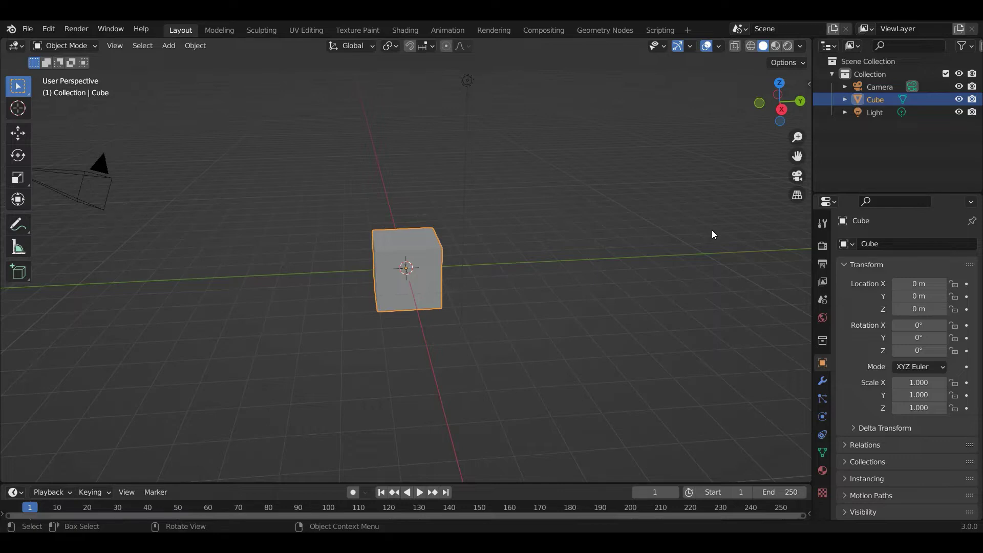
Step: In the Shading workspace, add a Wave Texture node to the cube's material and connect its Color output to Base Color
left_click(406, 30)
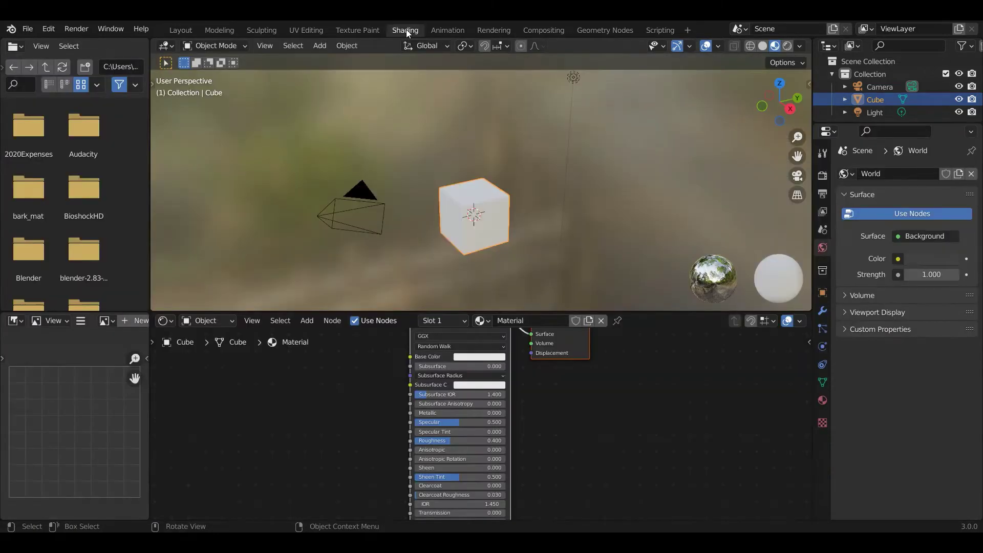
left_click(308, 321)
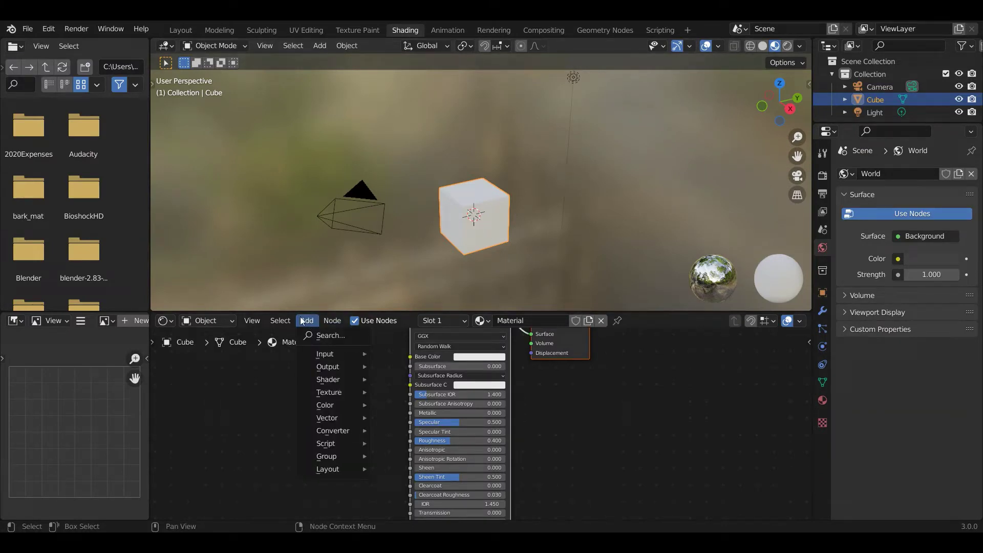
mouse_move(331, 392)
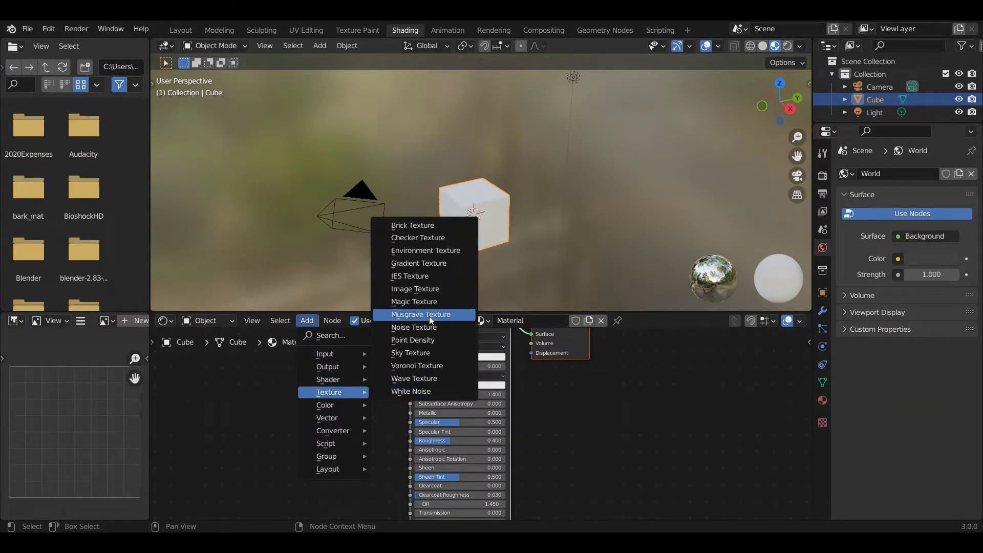
left_click(431, 379)
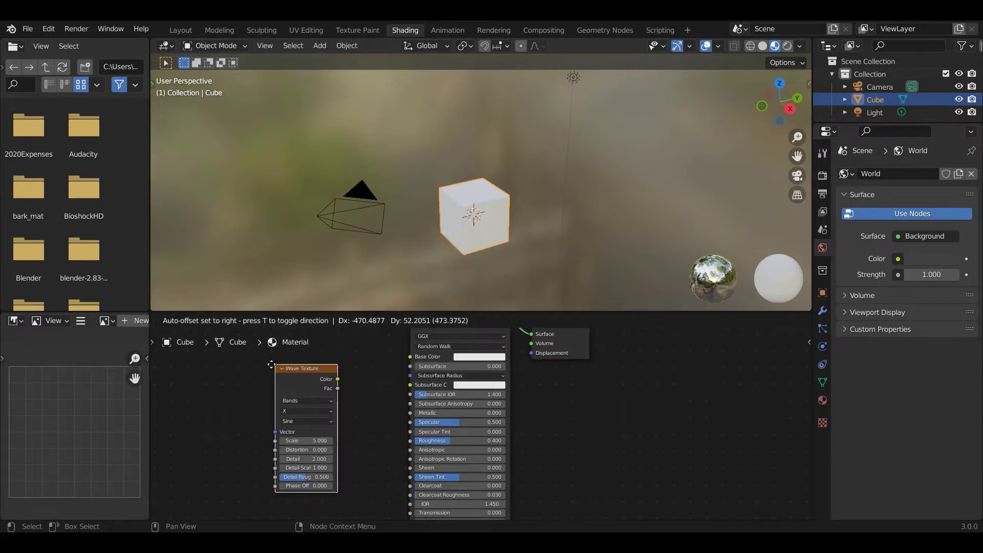
left_click(268, 366)
left_click_drag(334, 380, 412, 357)
Step: Set the Wave Texture type to Rings and view the pattern on the cube
left_click(303, 403)
left_click(303, 421)
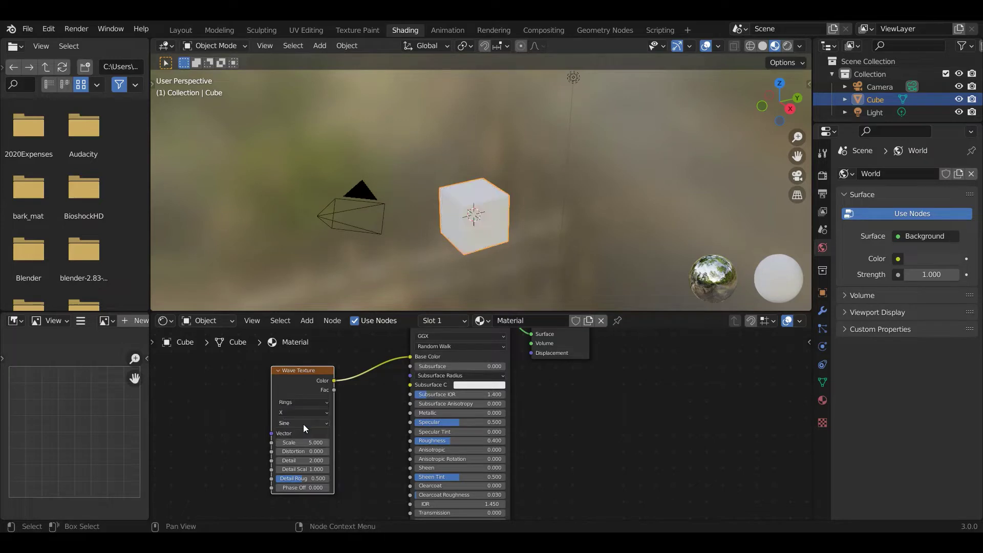
middle_click_drag(522, 216, 520, 236)
middle_click_drag(416, 221, 663, 236)
Step: Add a Texture Coordinate node and connect its Generated output to the Wave Texture's Vector input
left_click(307, 320)
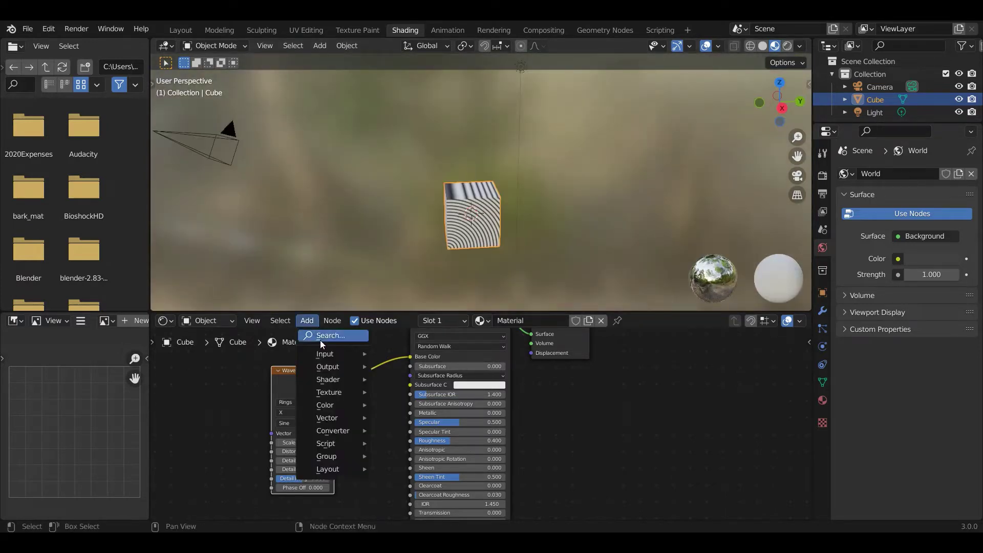
mouse_move(346, 357)
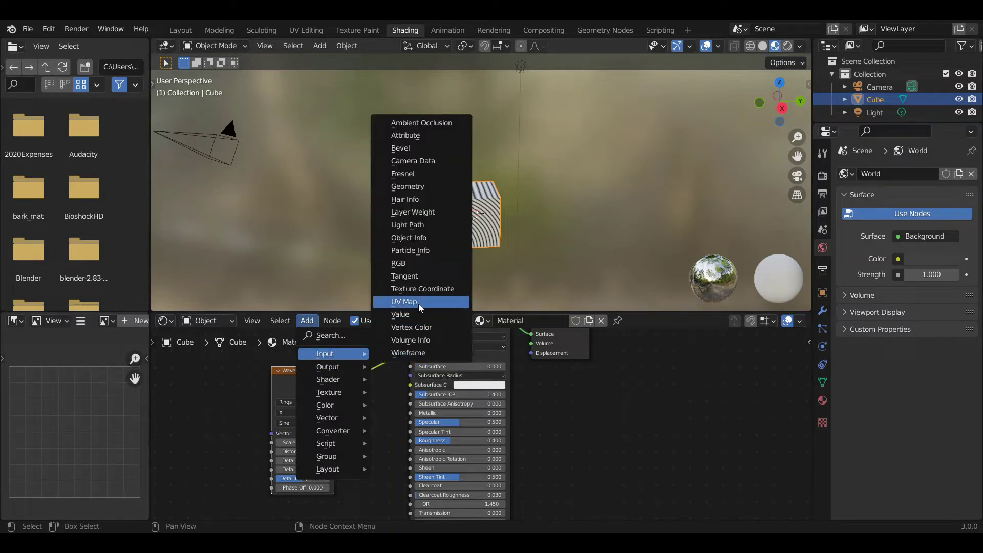
left_click(422, 288)
left_click(159, 379)
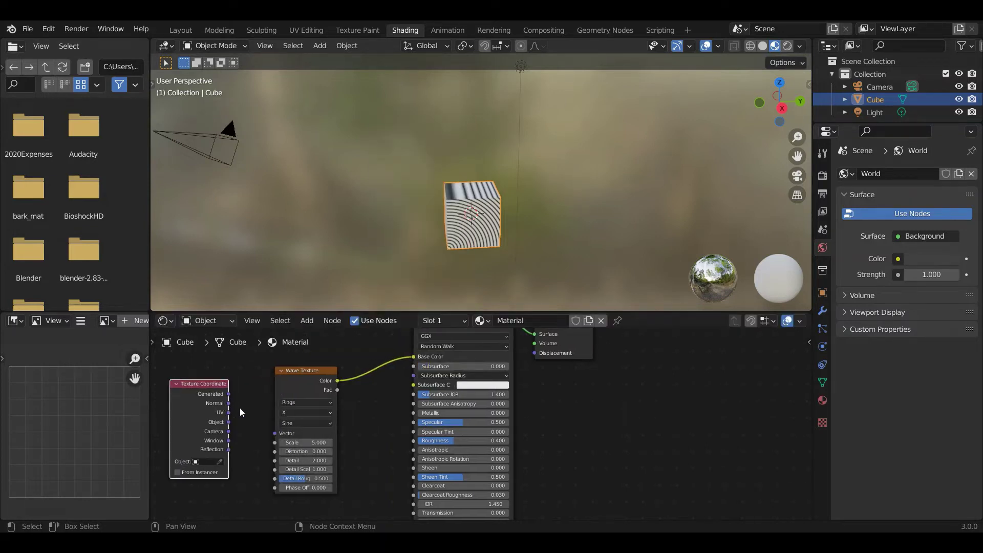
middle_click_drag(239, 408, 314, 410)
left_click_drag(271, 383, 400, 465)
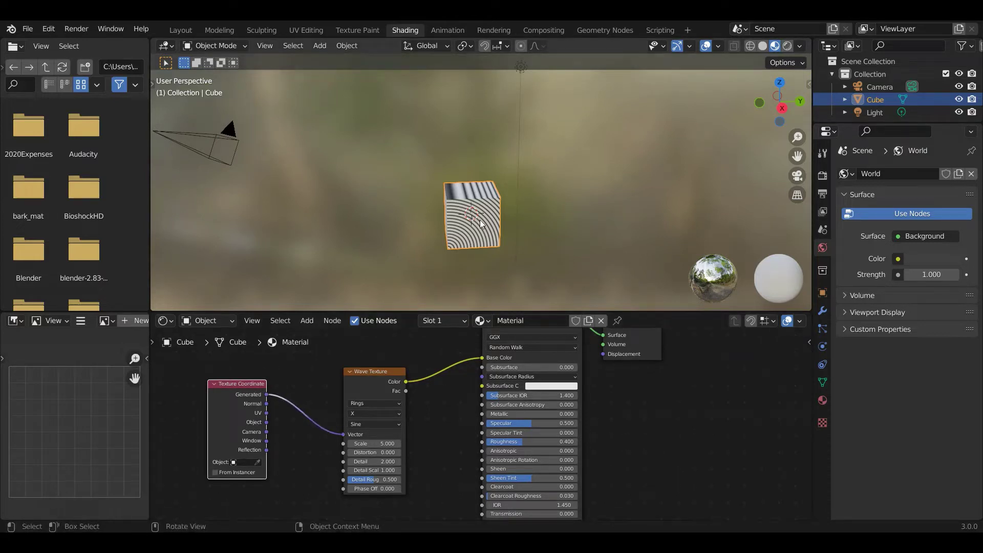
Step: Duplicate the cube and place the copy about 4 m away along the positive Y axis
key("shift+d")
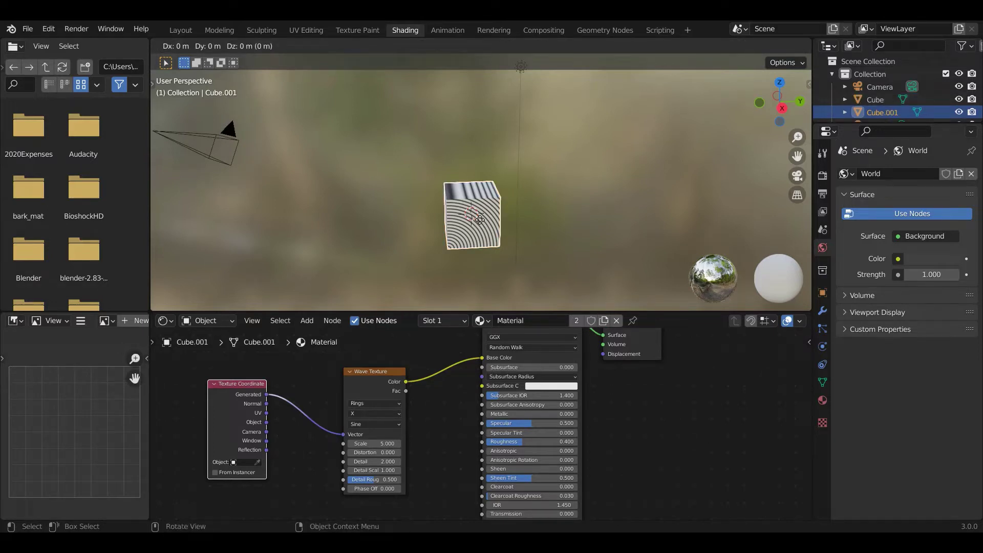
key("x")
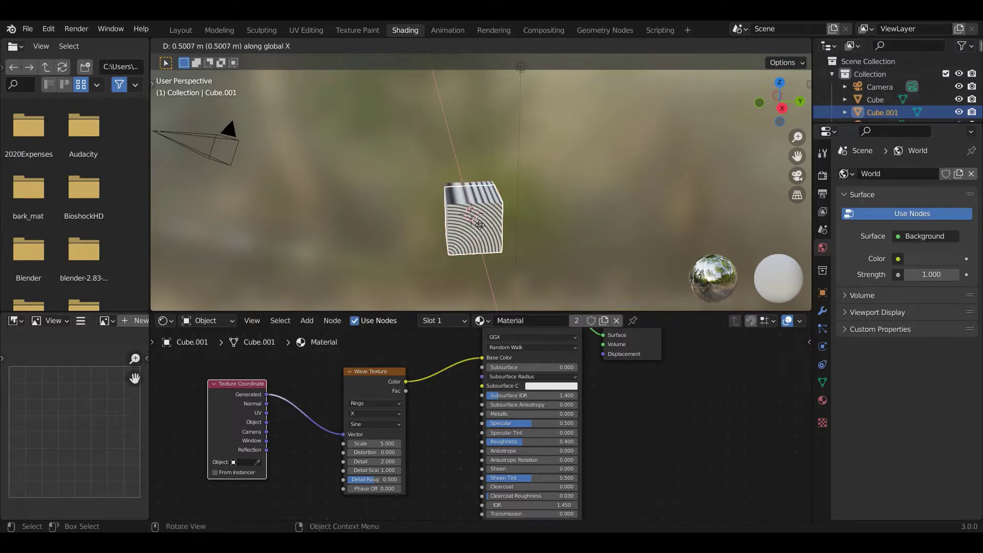
key("y")
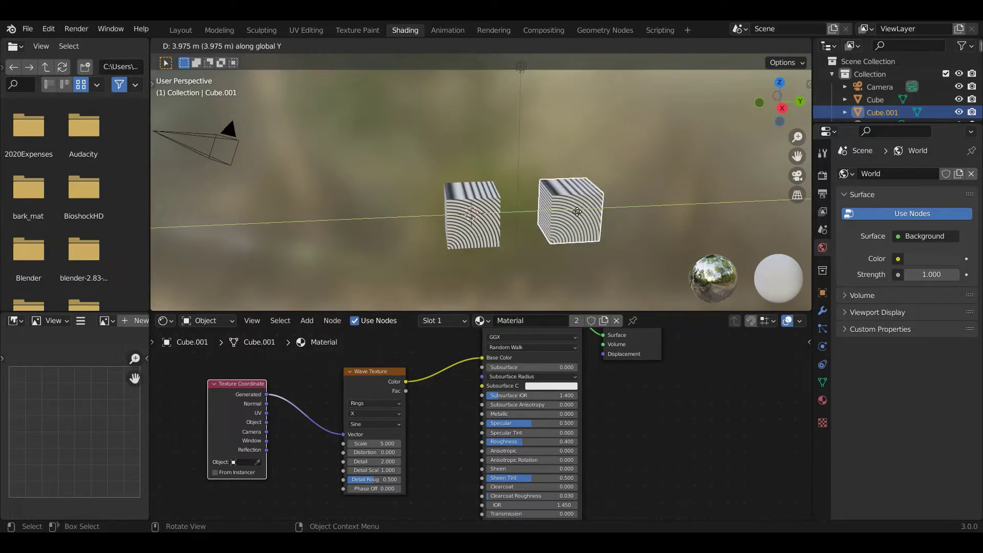
left_click(576, 247)
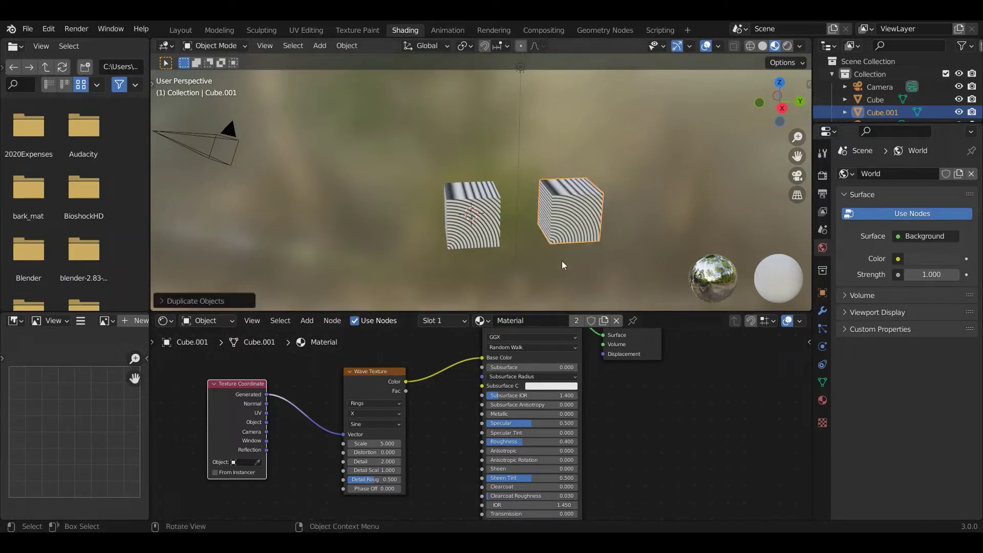
Step: Give the original cube its own single-user copy of the shared material
left_click(475, 198)
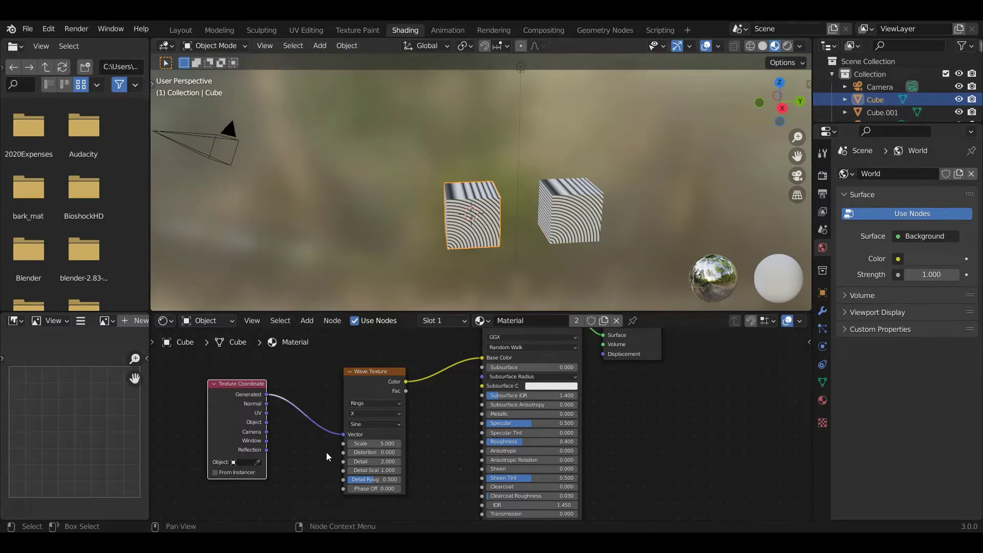
left_click(603, 321)
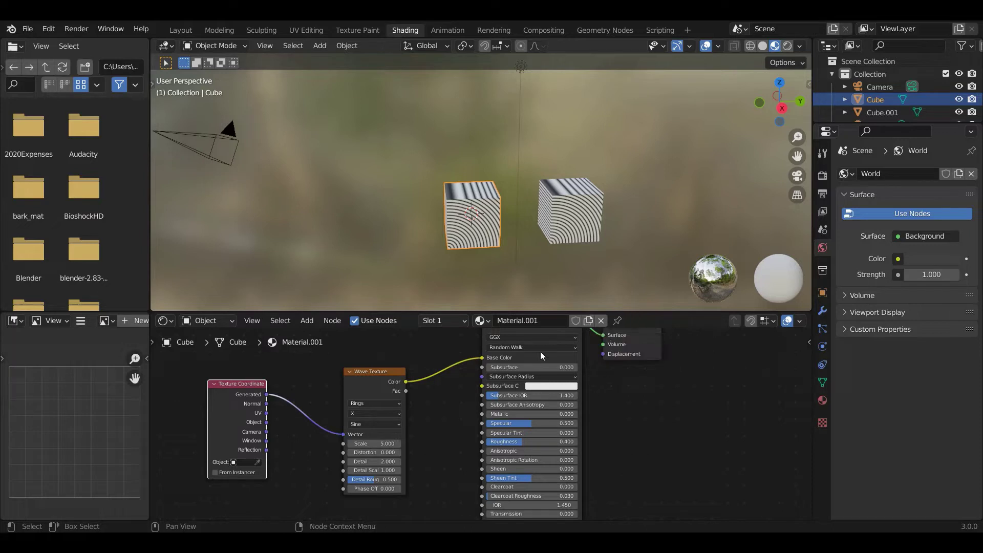
left_click(578, 212)
Step: Connect the Object output of the original cube's Texture Coordinate node to the Wave Texture's Vector input
left_click(472, 220)
left_click_drag(266, 421, 343, 434)
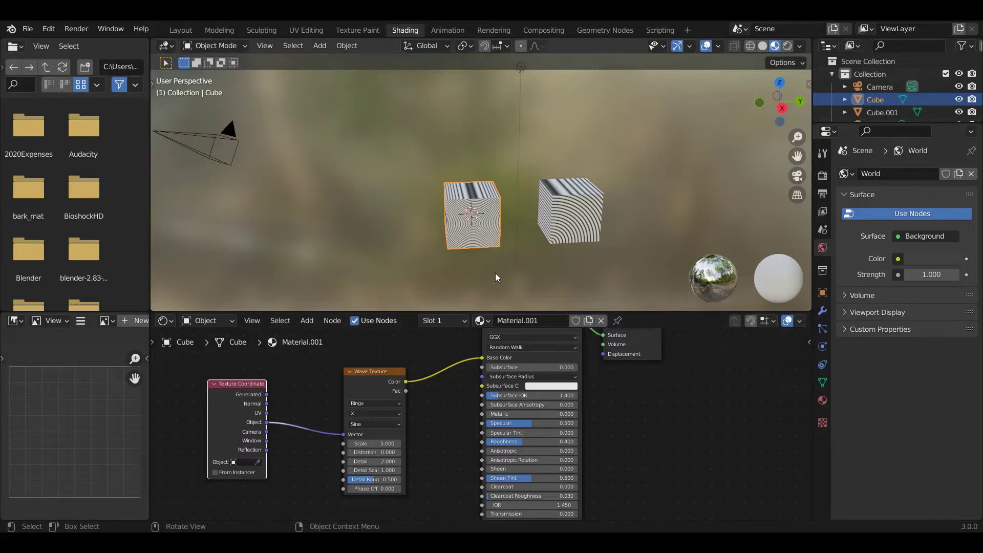
mouse_move(505, 239)
middle_mouse_down()
mouse_move(502, 208)
mouse_move(496, 224)
middle_mouse_up()
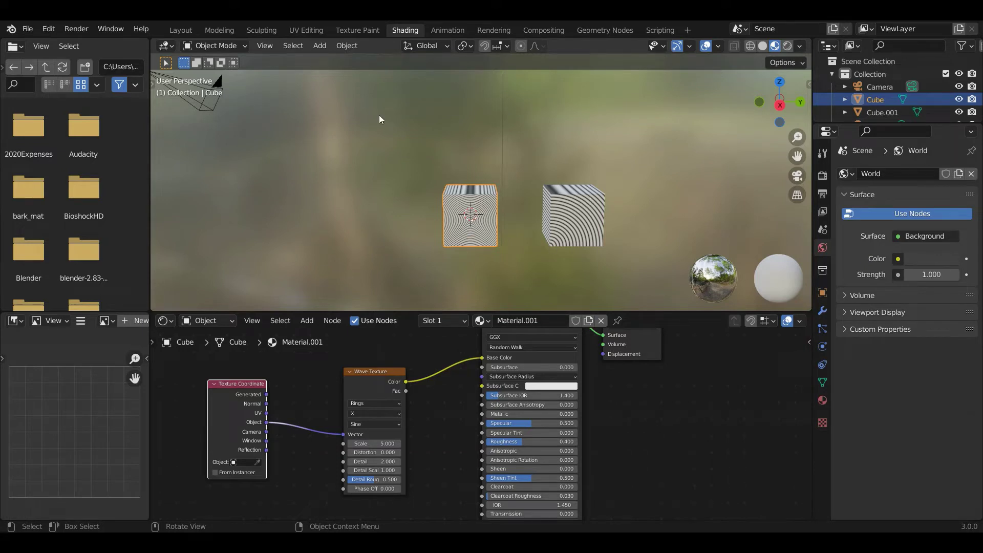
Step: Show both cubes with Material Preview shading in the Layout workspace and compare the ring patterns on their faces
left_click(179, 31)
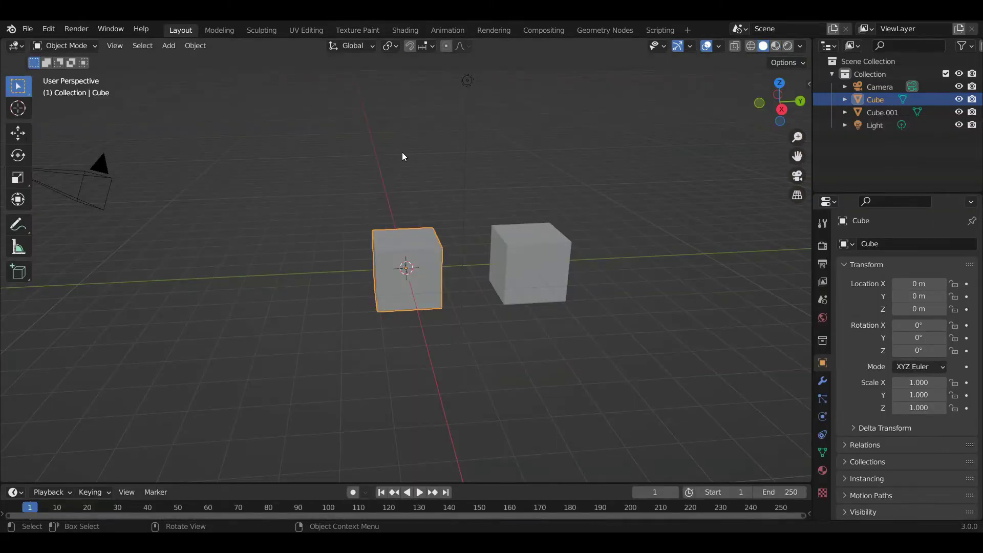
left_click(774, 45)
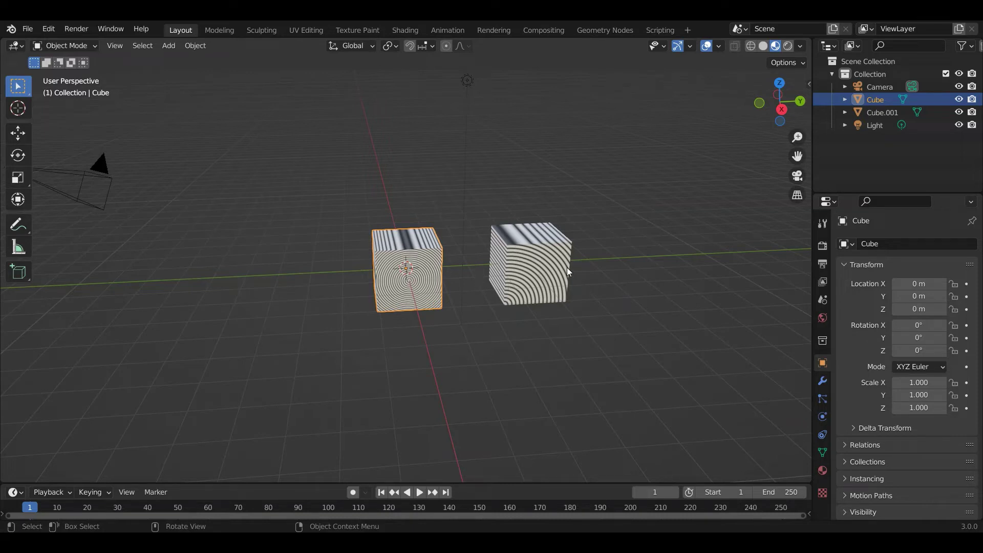
middle_click_drag(585, 258, 568, 355)
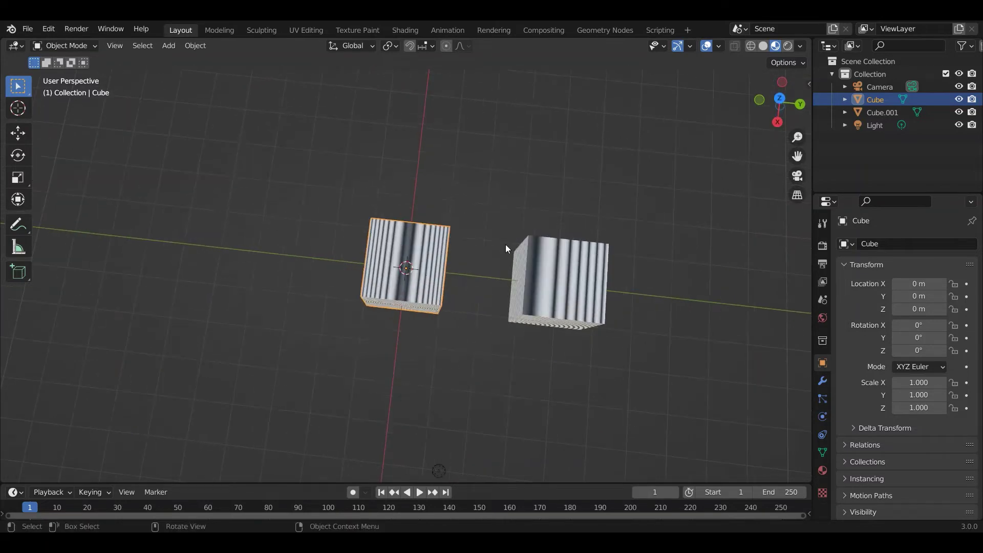
middle_click_drag(524, 326, 573, 274)
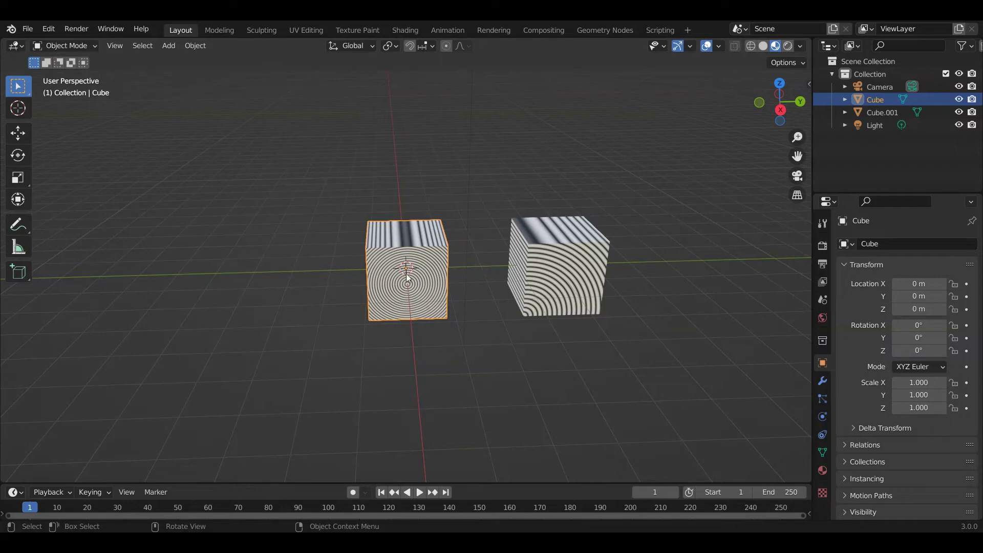
middle_click_drag(409, 294, 500, 347)
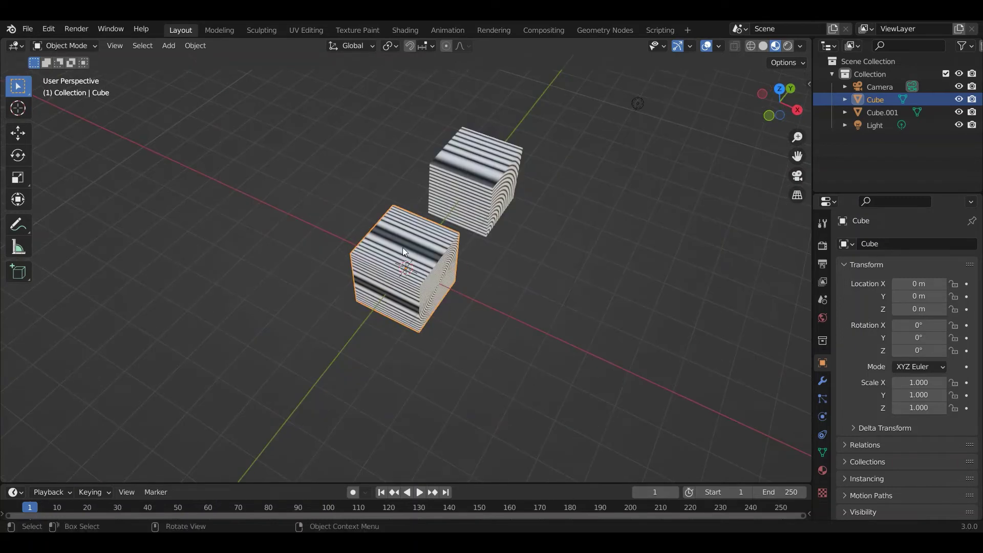
middle_click_drag(508, 312, 417, 276)
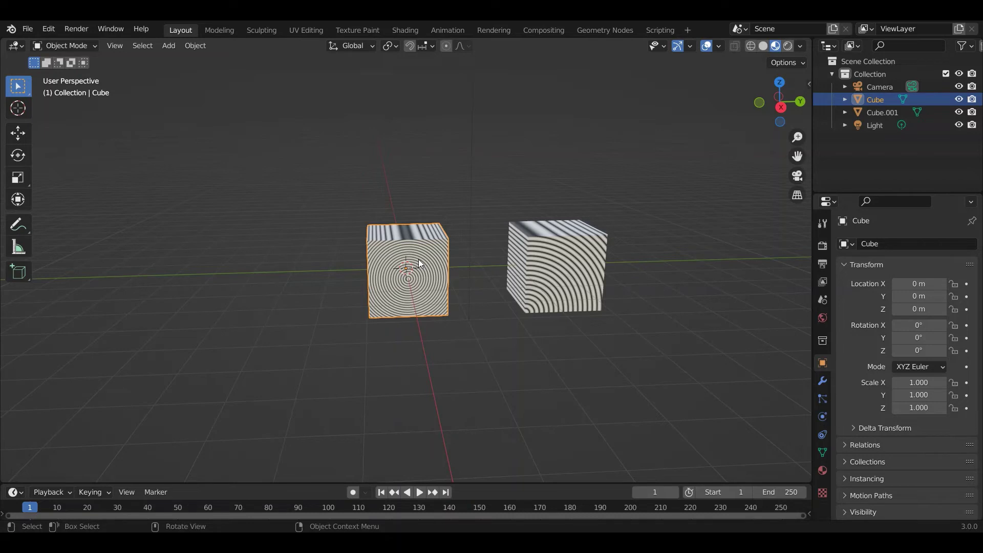
Step: Elongate the original cube in Edit Mode by moving its outer side face along the negative Y axis
key("Tab")
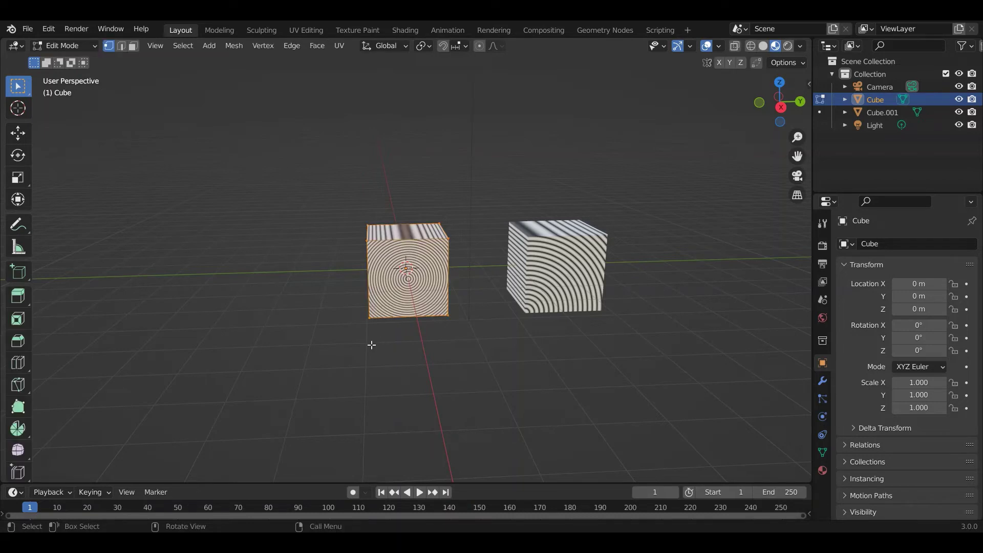
left_click(132, 47)
middle_click_drag(125, 334, 266, 307)
key("alt+a")
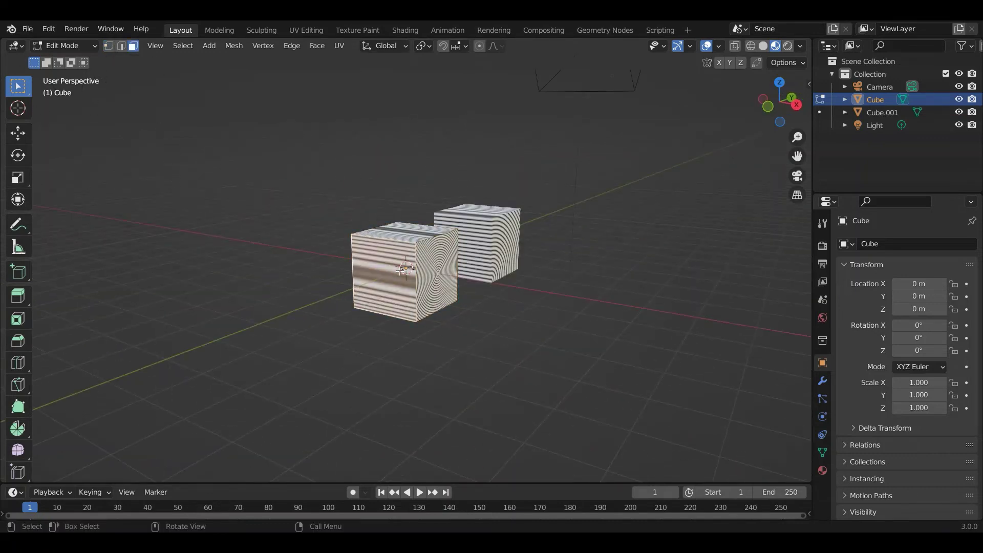
middle_click_drag(458, 333, 382, 354)
key("g")
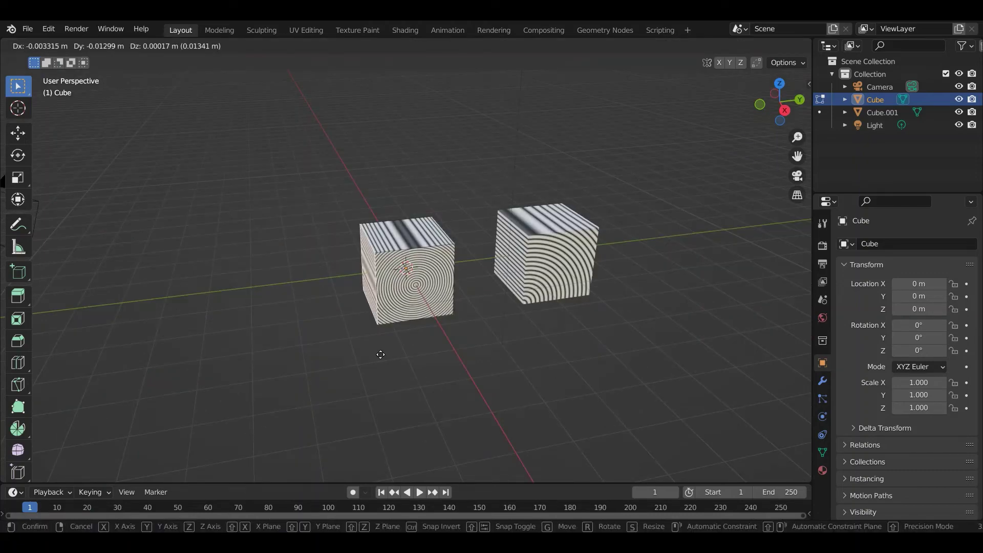
key("y")
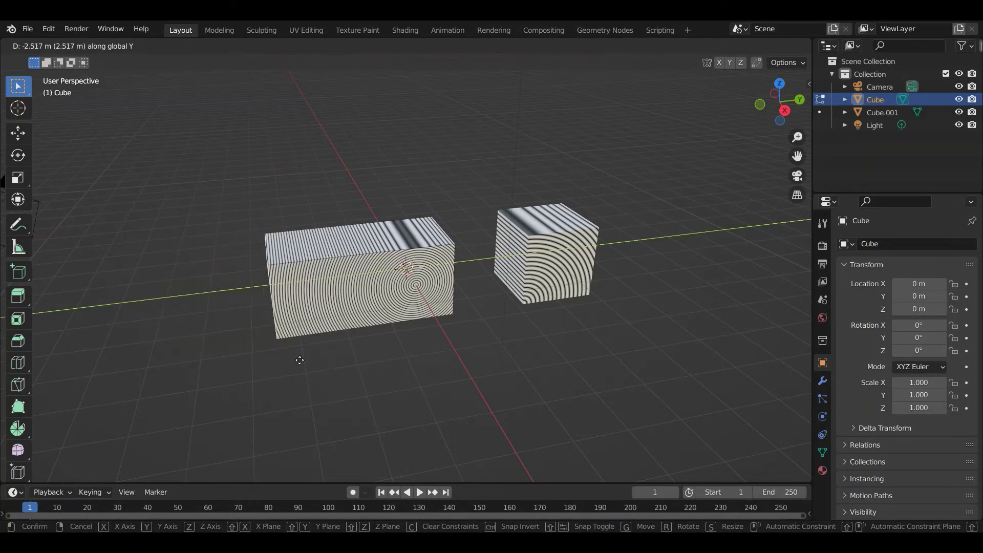
left_click(200, 363)
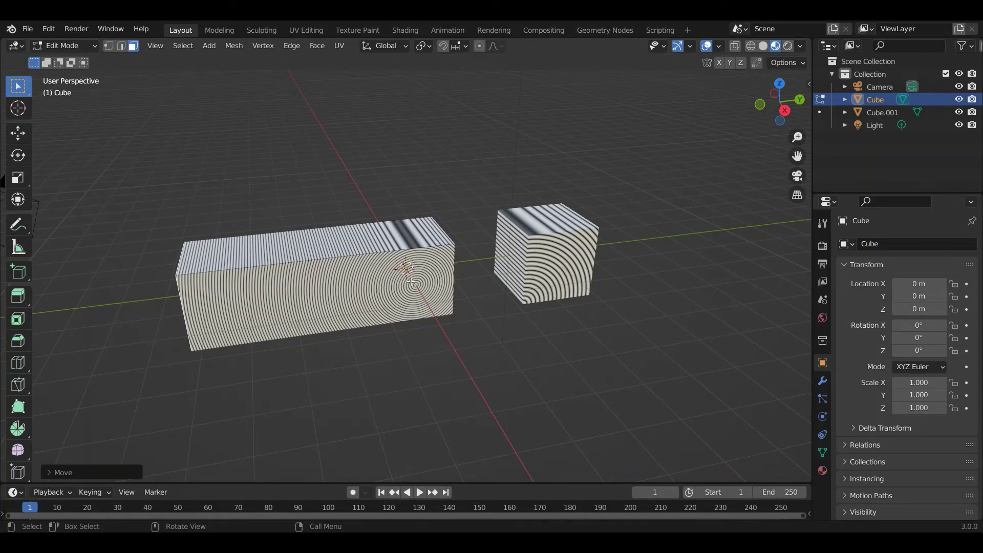
Step: Try scaling up the whole elongated mesh in Edit Mode, and try moving it along the Z axis
key("a")
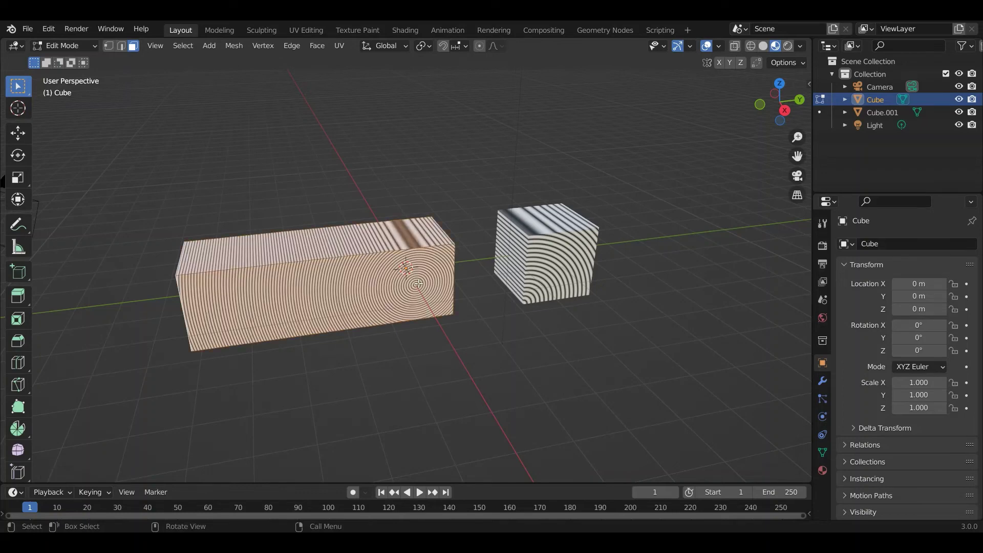
key("s")
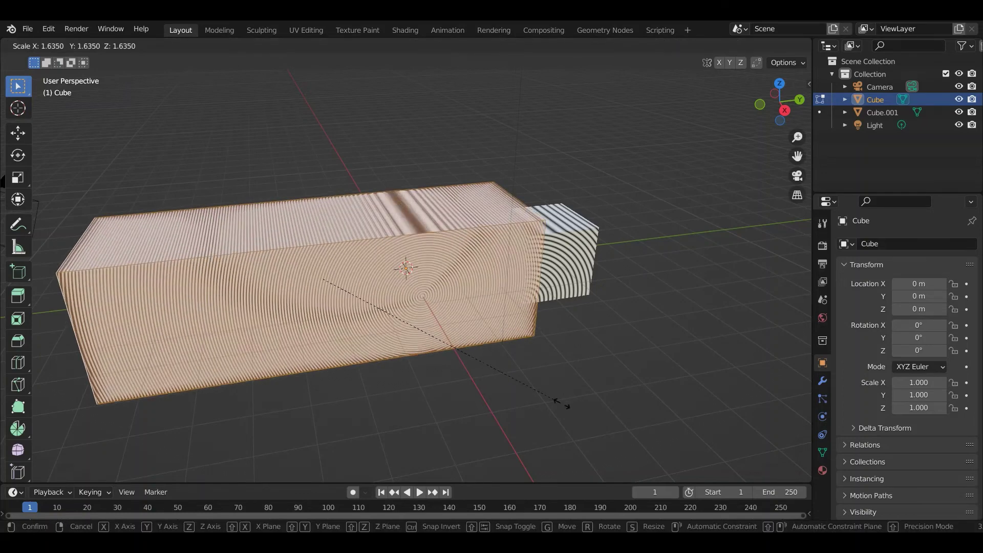
left_click(451, 353)
key("g")
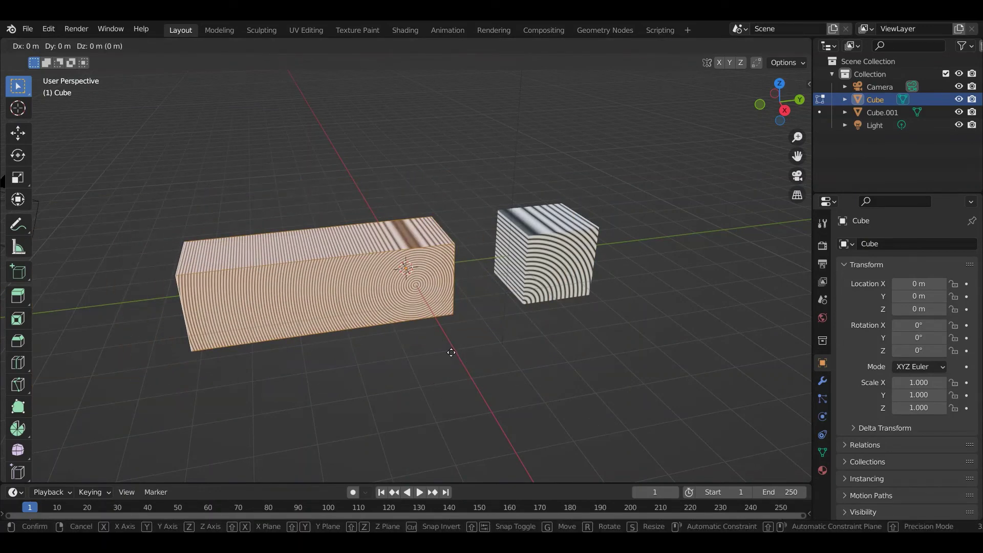
key("z")
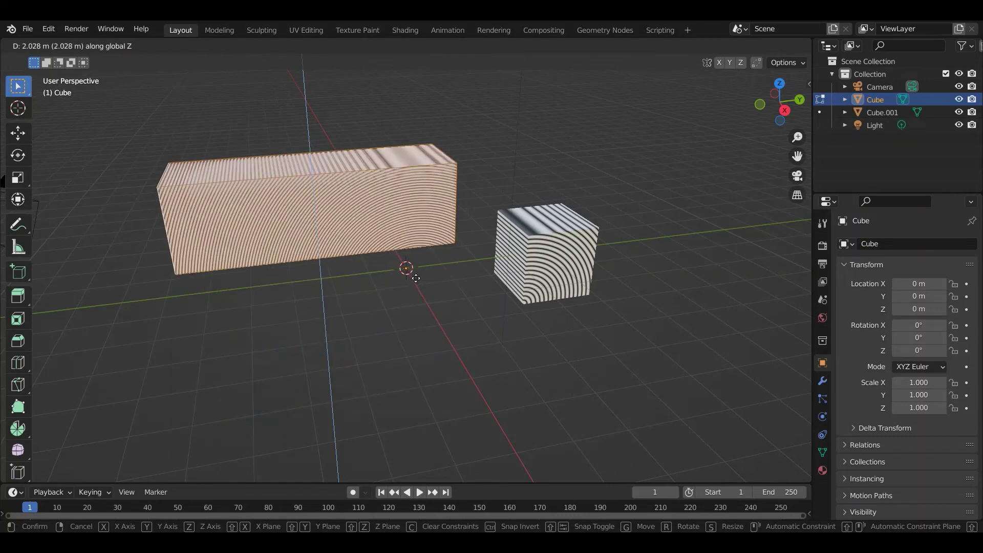
right_click(444, 362)
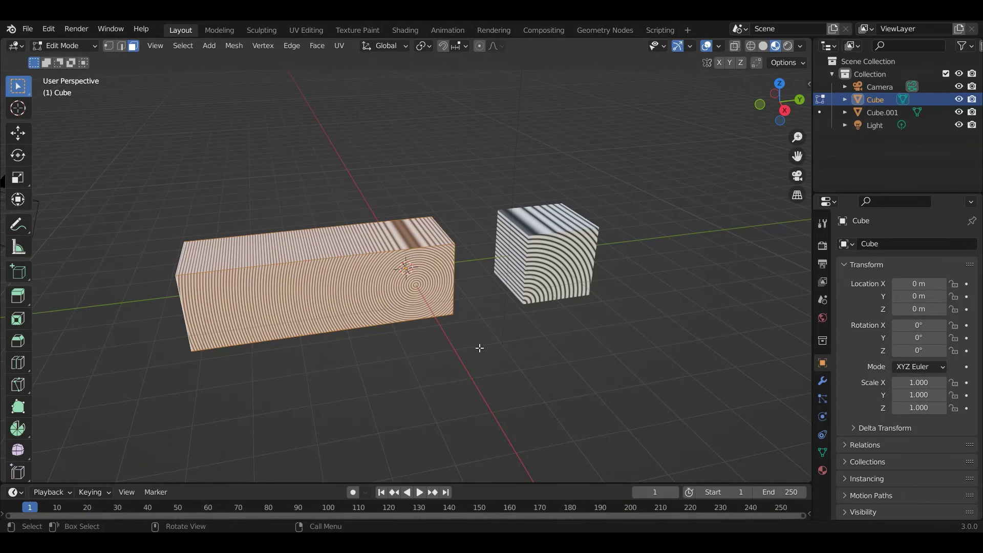
Step: Return the elongated cube to Object Mode and try moving the whole object along the Z axis
key("Tab")
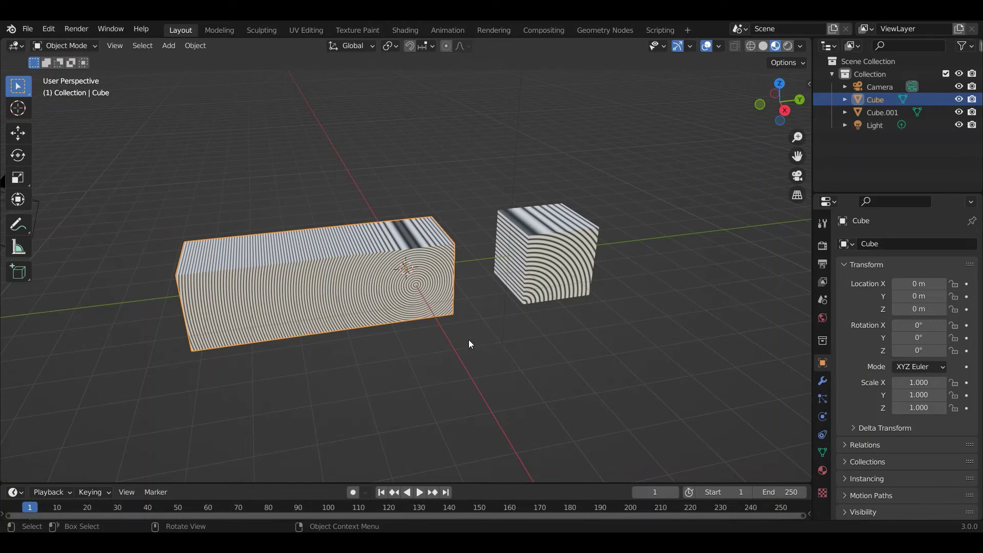
key("g")
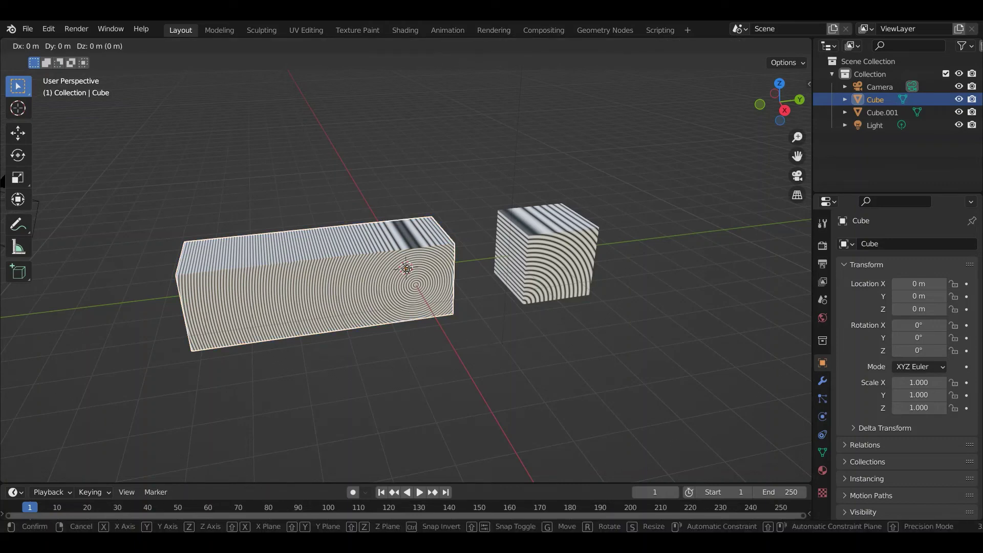
key("z")
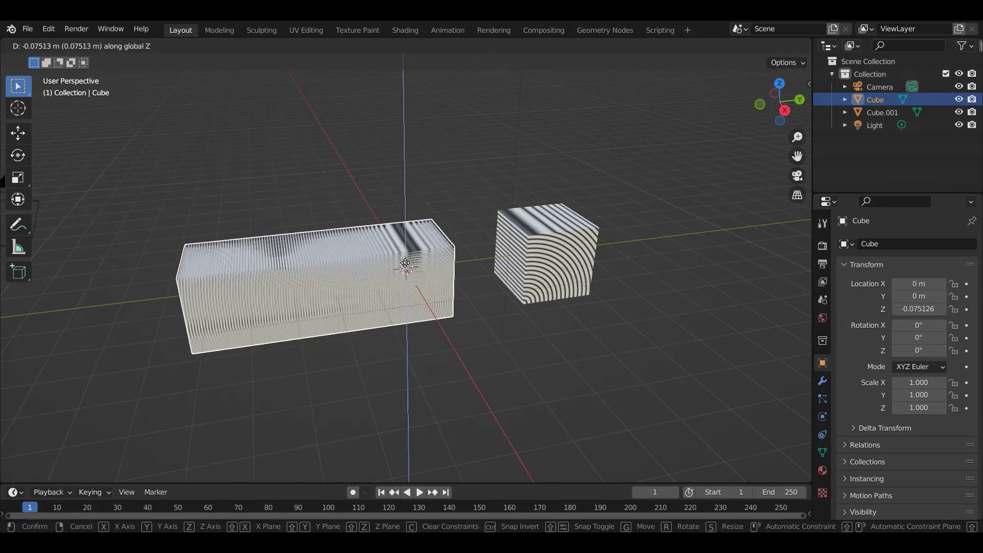
right_click(401, 235)
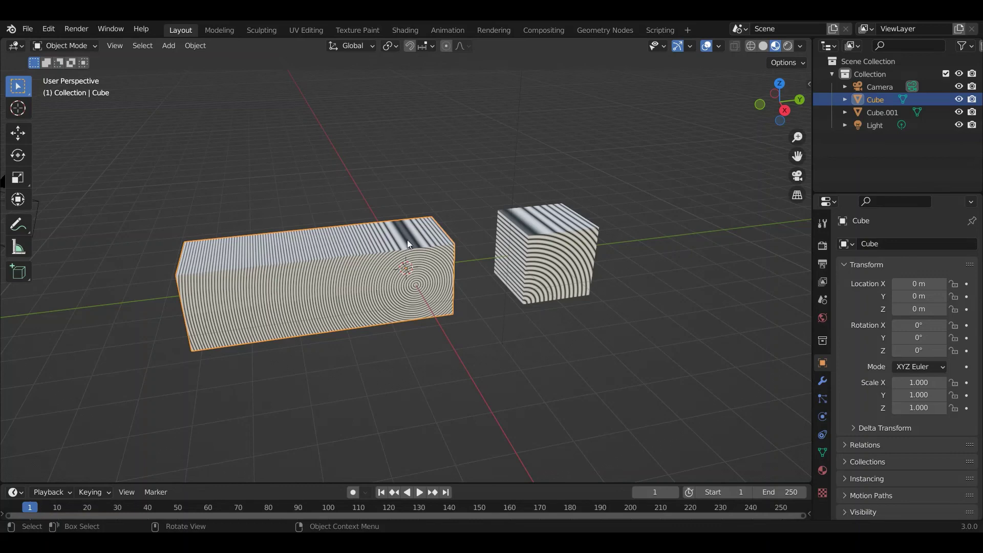
Step: Move the elongated cube about 1.39 m upward along the global Z axis in Object Mode
key("g")
key("z")
left_click(395, 174)
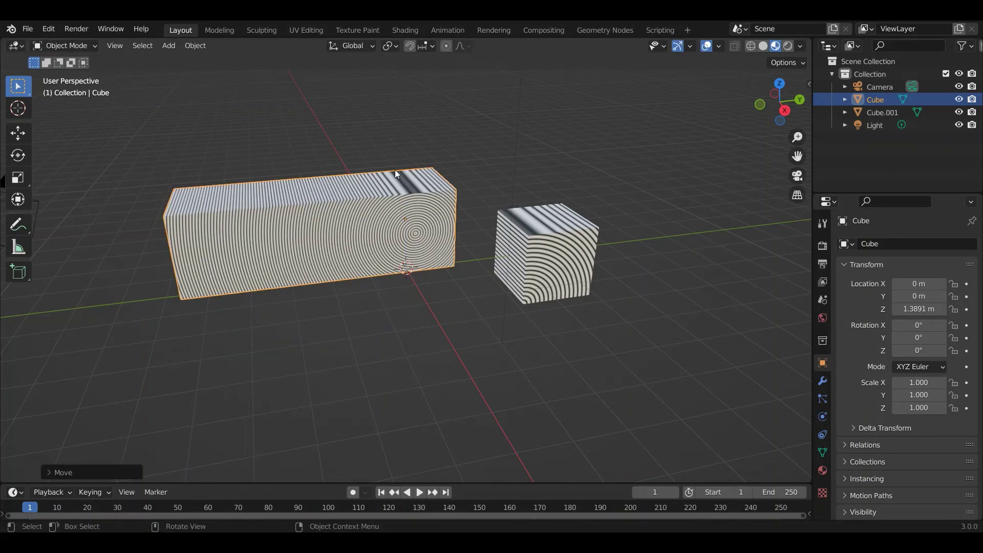
Step: Apply only the Location transform to the raised, elongated cube
left_click(187, 47)
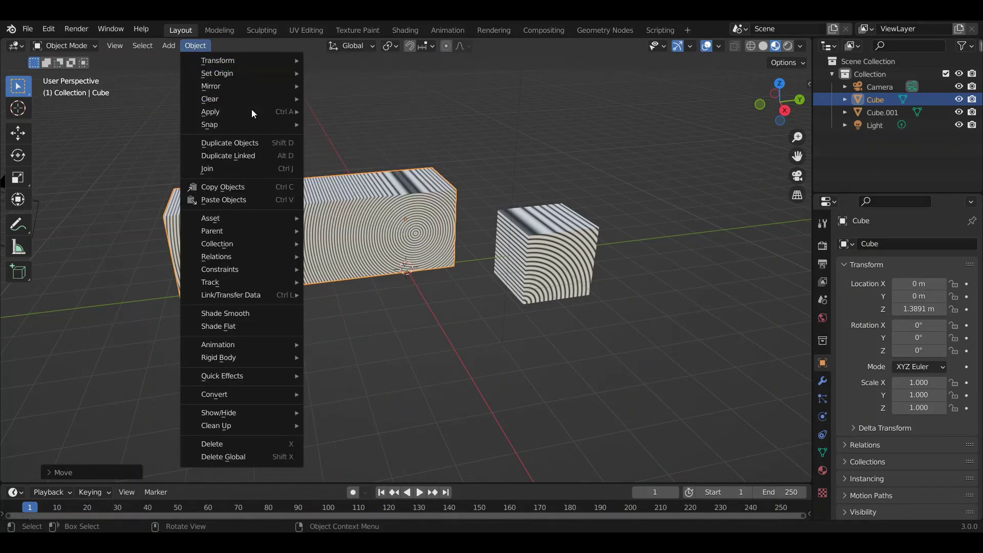
mouse_move(253, 112)
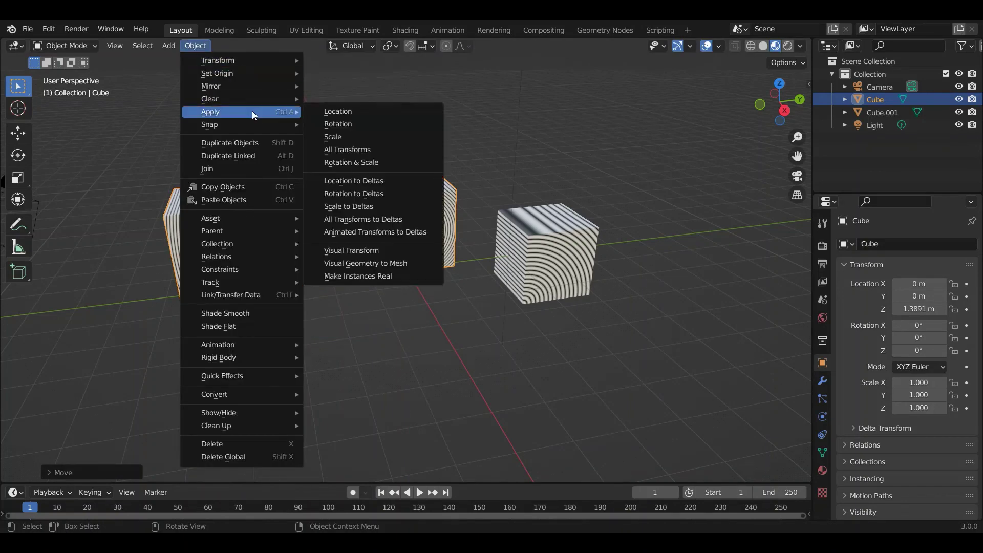
left_click(348, 110)
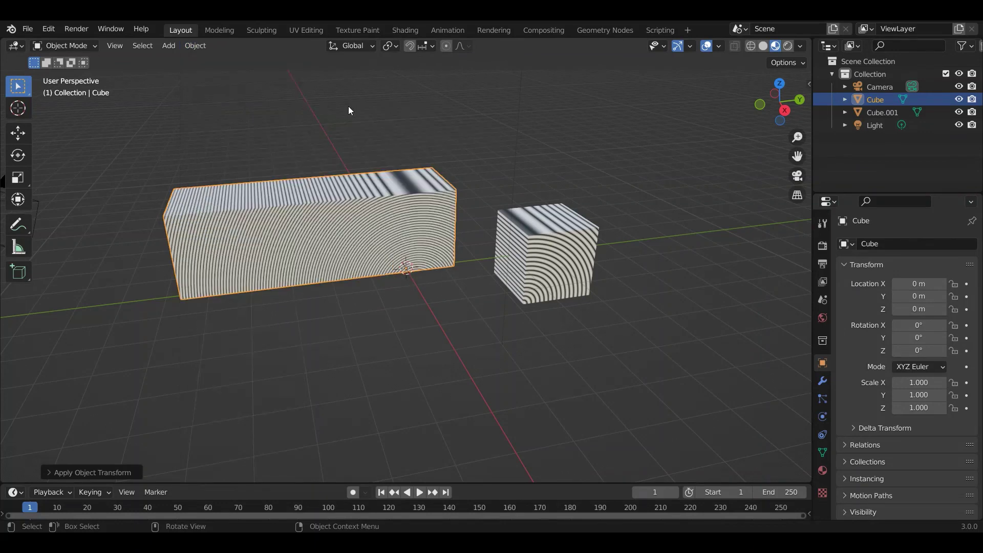